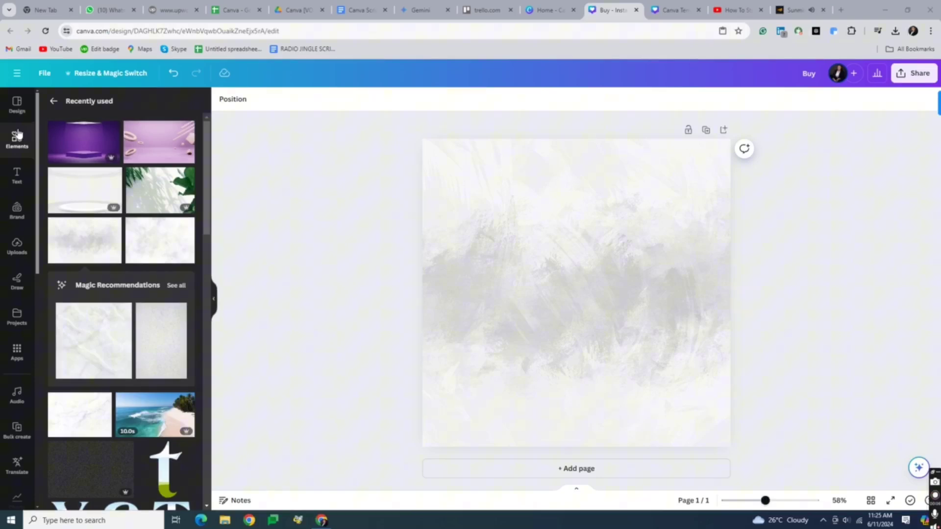
- Find the TypeCraft app through Canva's Apps search and open it
{"action": "left_click", "coordinate": [17, 352]}
{"action": "type", "text": "TypeCraft"}
{"action": "left_click", "coordinate": [119, 106]}
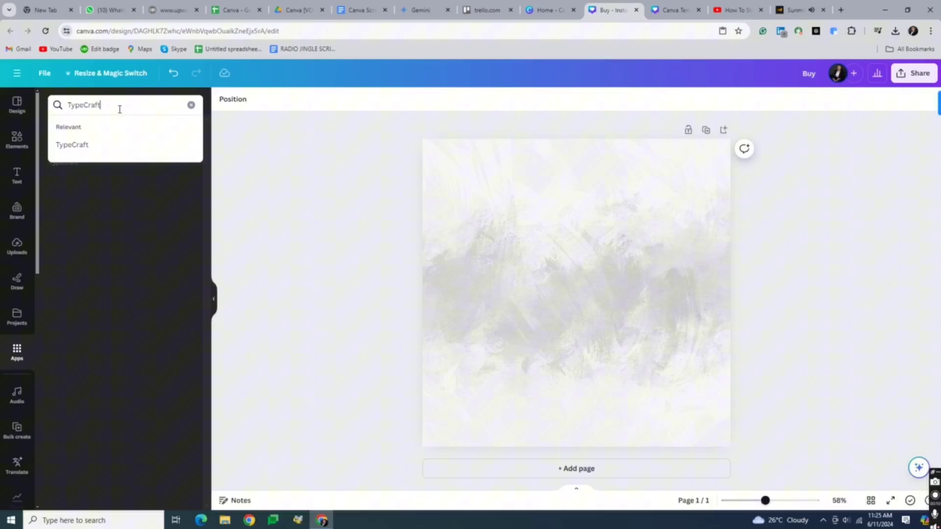
{"action": "left_click", "coordinate": [64, 146]}
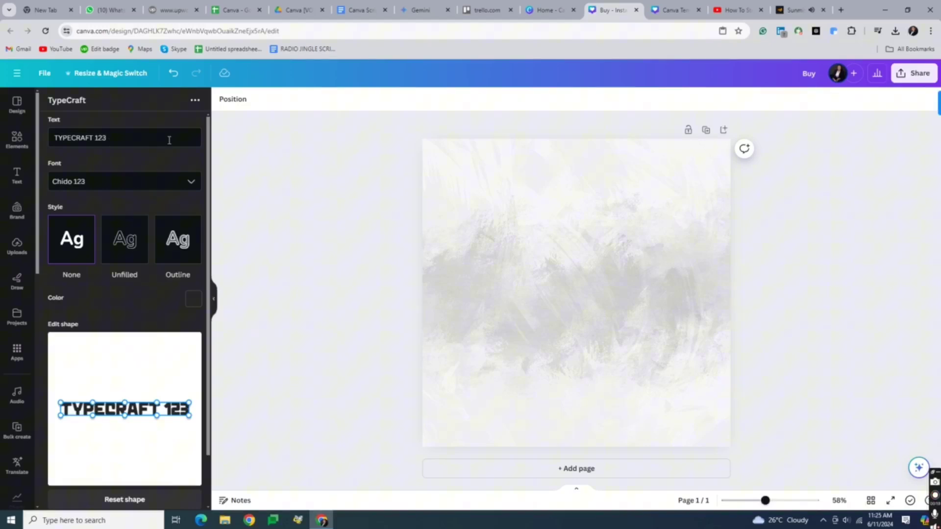
- Replace the default TYPECRAFT 123 text with NATURE
{"action": "left_click", "coordinate": [169, 140]}
{"action": "key", "text": "BackSpace"}
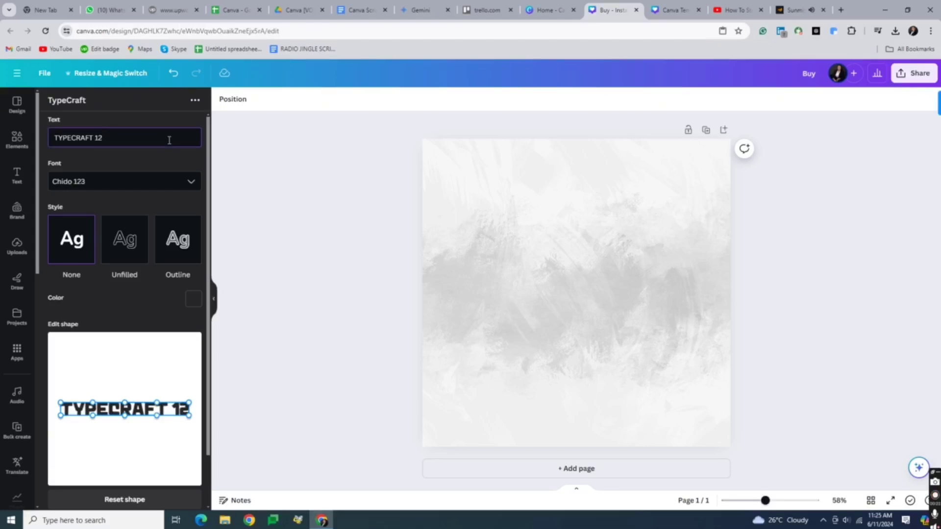
{"action": "key", "text": "BackSpace"}
{"action": "key", "text": "BackSpace"}
{"action": "key", "text": "BackSpace"}
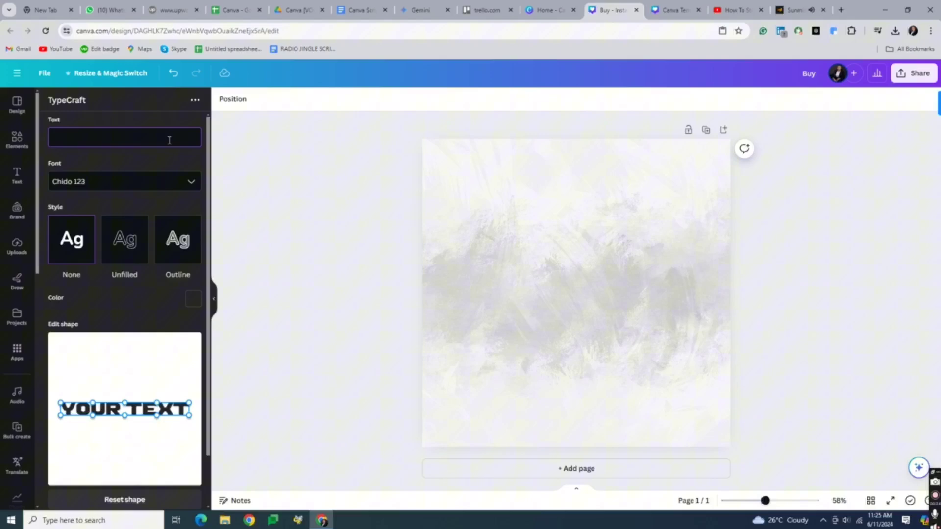
{"action": "type", "text": "NAT"}
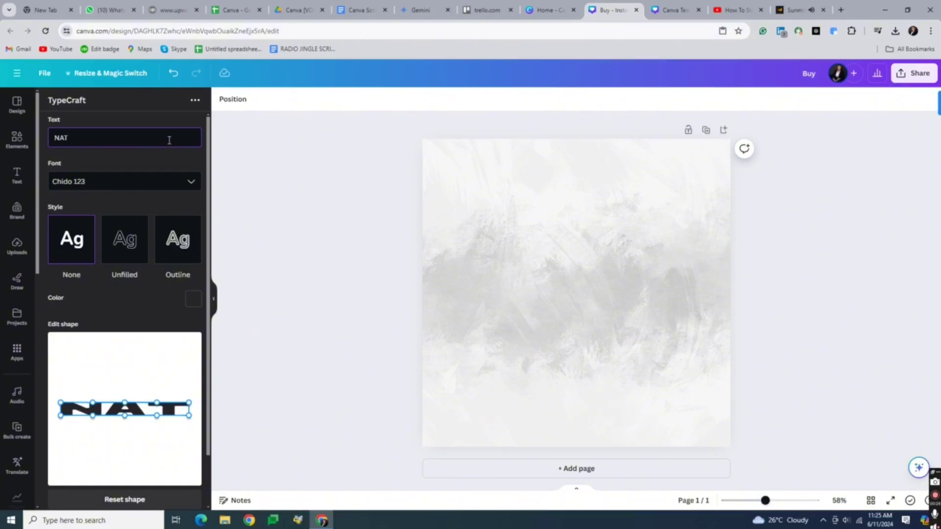
{"action": "type", "text": "URE"}
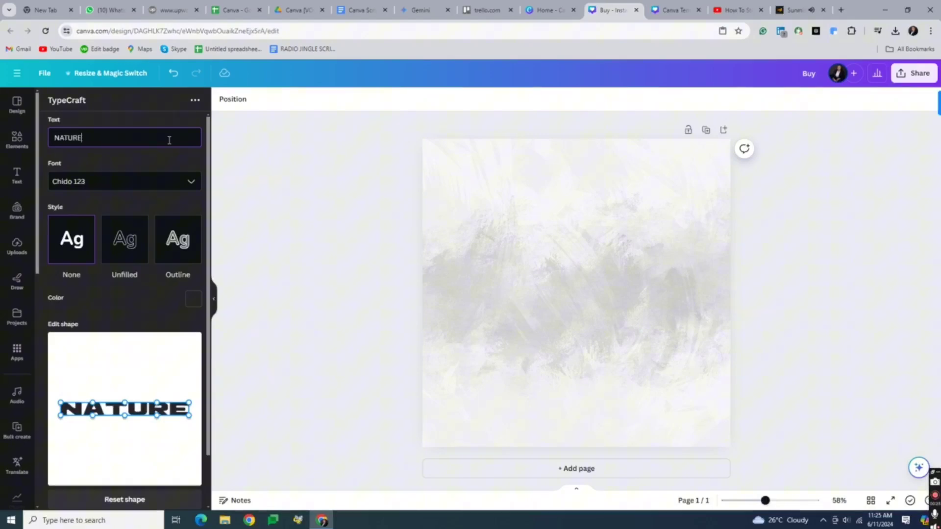
- Keep the Chido 123 font and set the style to None after trying Unfilled and Outline
{"action": "left_click", "coordinate": [170, 180]}
{"action": "left_click", "coordinate": [169, 199]}
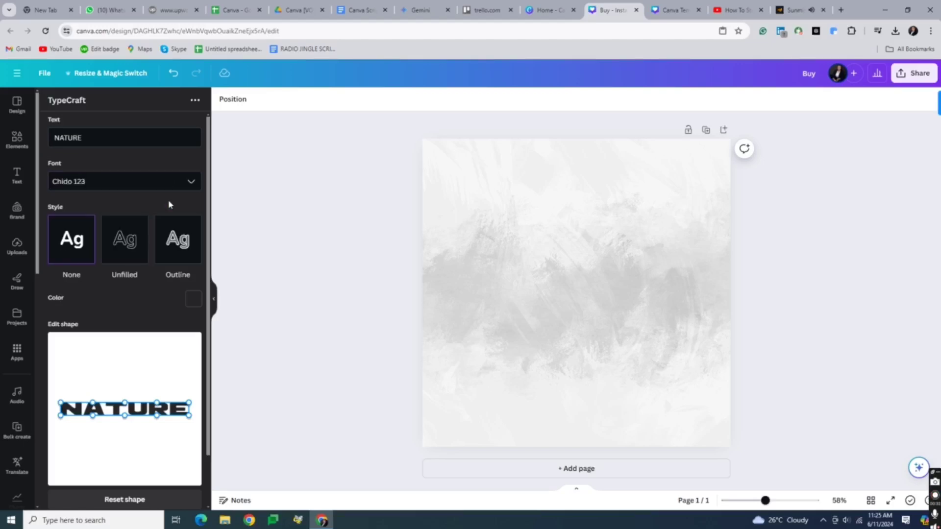
{"action": "left_click", "coordinate": [123, 250]}
{"action": "left_click", "coordinate": [178, 242]}
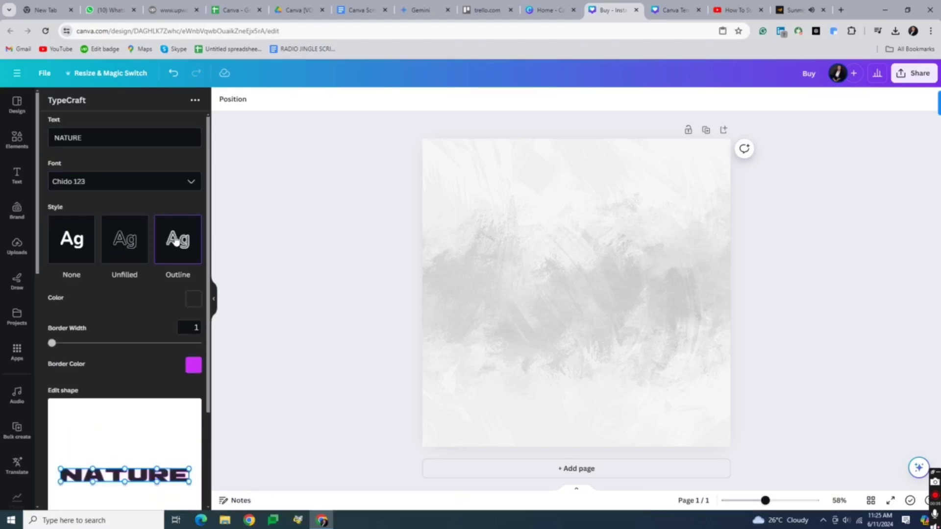
{"action": "left_click", "coordinate": [77, 242]}
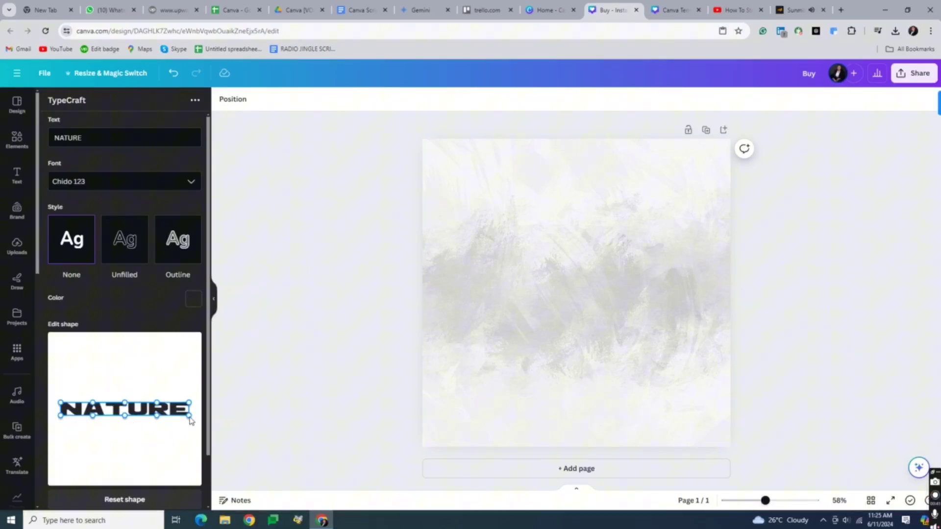
- Warp NATURE by pulling the bottom corners down, raising both sides and adjusting the bottom curve
{"action": "left_click_drag", "start_coordinate": [190, 417], "coordinate": [190, 455]}
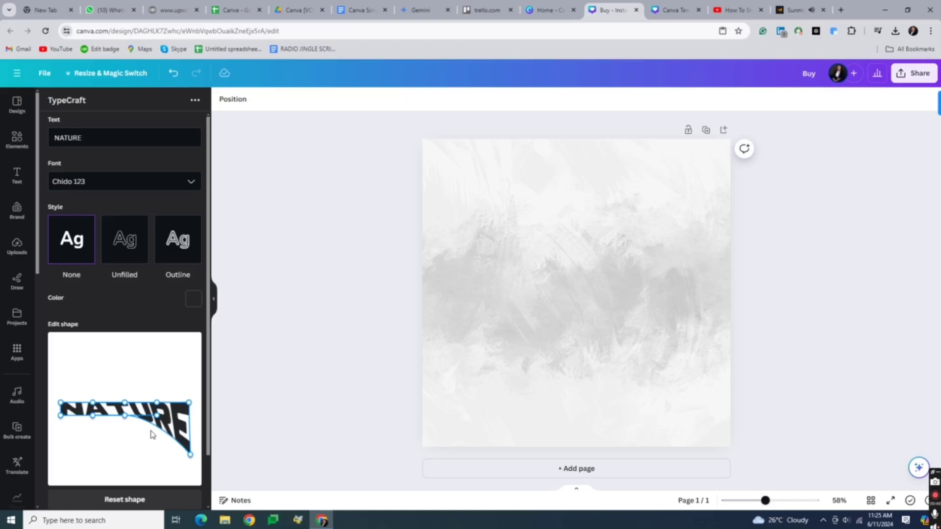
{"action": "left_click_drag", "start_coordinate": [61, 418], "coordinate": [52, 455]}
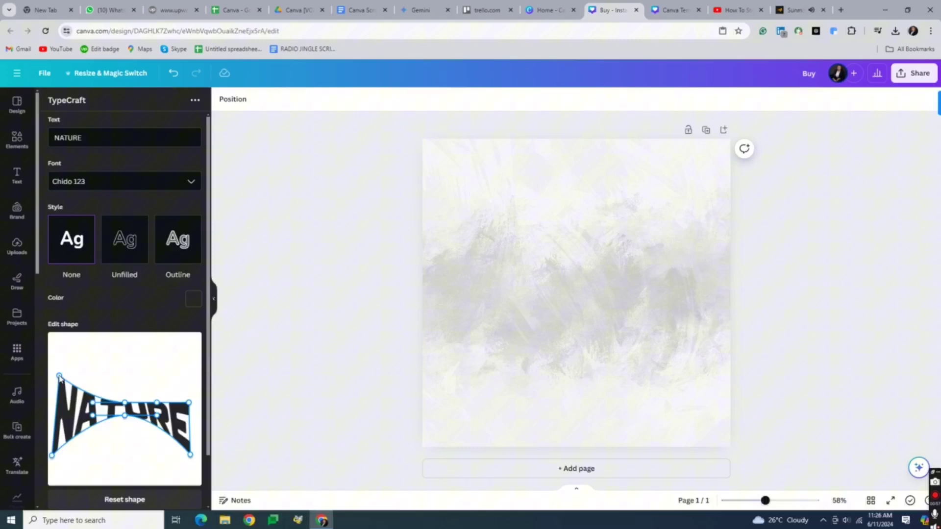
{"action": "left_click_drag", "start_coordinate": [61, 402], "coordinate": [59, 366]}
{"action": "left_click_drag", "start_coordinate": [190, 403], "coordinate": [195, 370]}
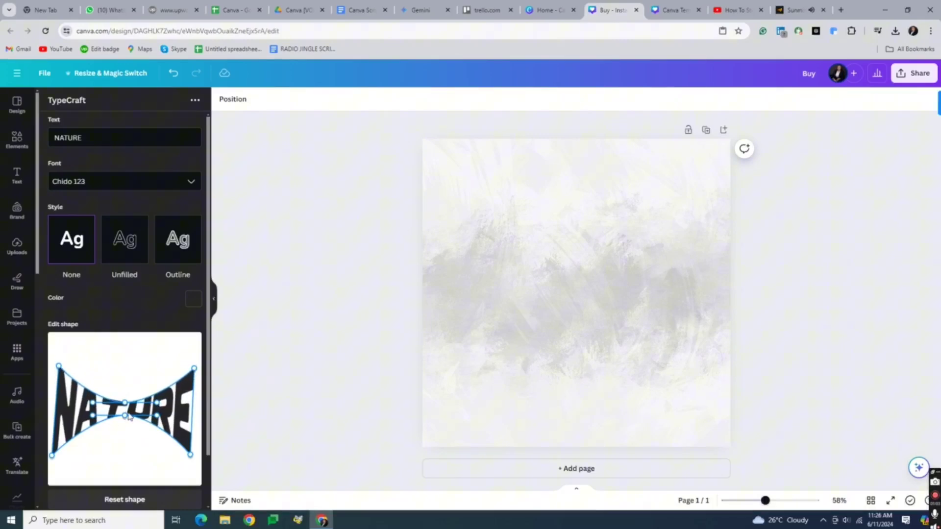
{"action": "mouse_move", "coordinate": [127, 417]}
{"action": "left_mouse_down"}
{"action": "mouse_move", "coordinate": [124, 428]}
{"action": "mouse_move", "coordinate": [131, 421]}
{"action": "left_mouse_up"}
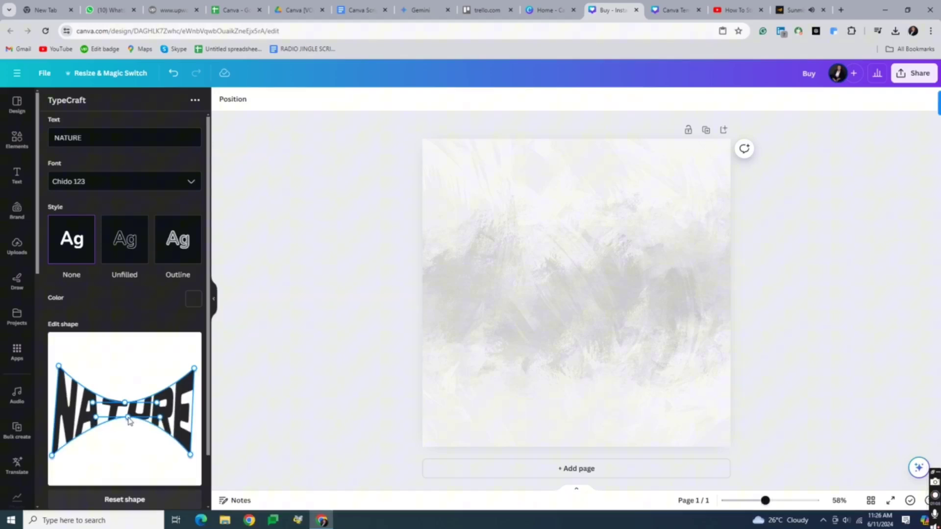
{"action": "scroll", "coordinate": [121, 446], "scroll_direction": "down", "scroll_amount": 2}
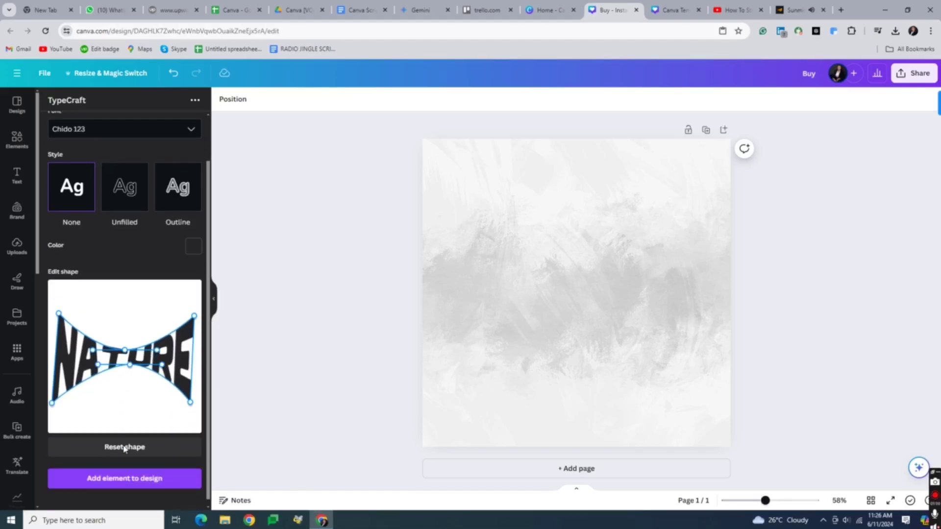
- Colour the warped NATURE letters dark green #1d5b2b after briefly trying pink
{"action": "left_click", "coordinate": [192, 241]}
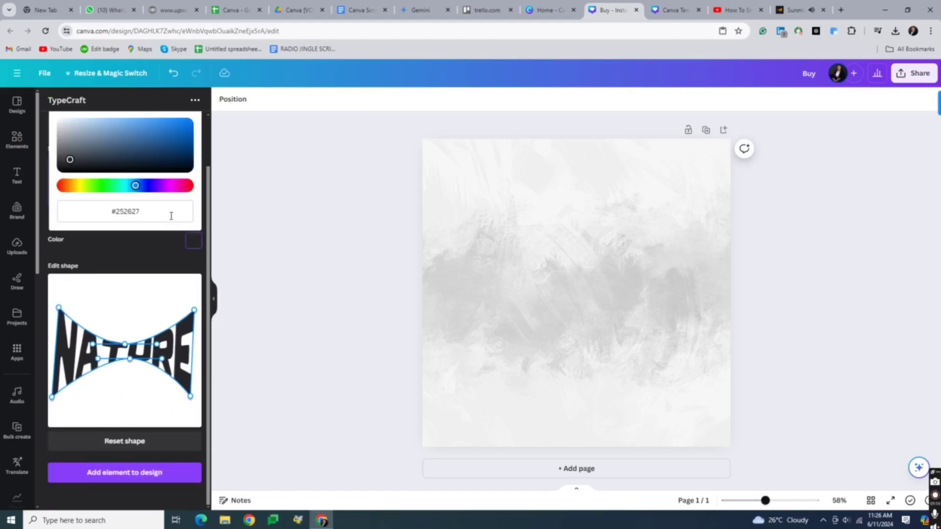
{"action": "left_click", "coordinate": [174, 187]}
{"action": "left_click", "coordinate": [184, 125]}
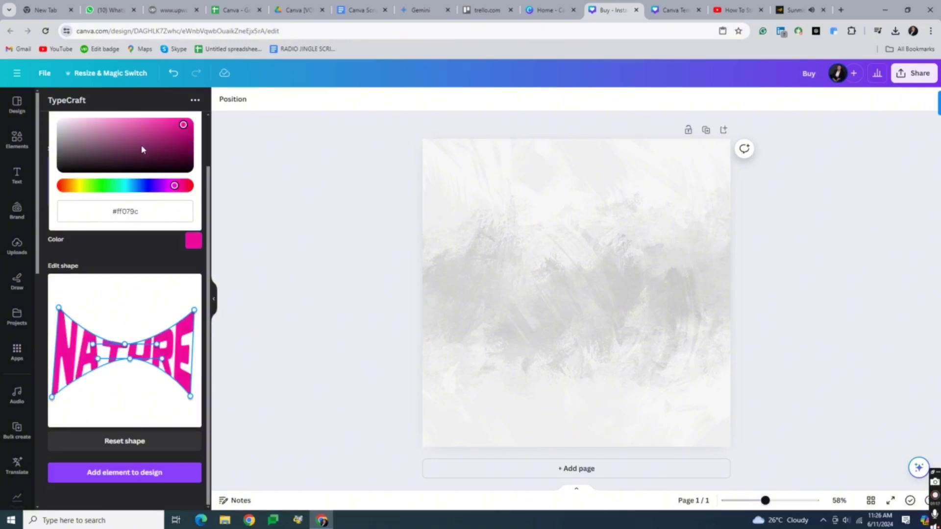
{"action": "left_click", "coordinate": [109, 186]}
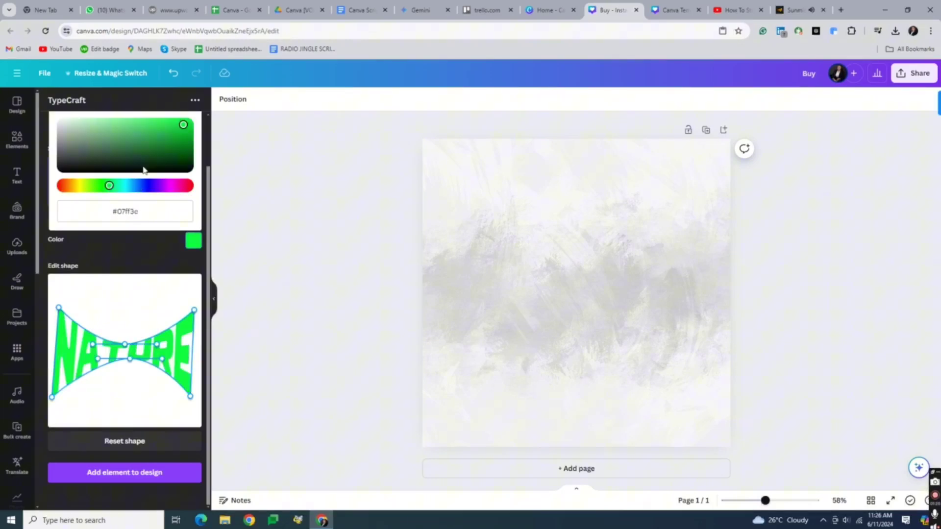
{"action": "left_click", "coordinate": [147, 152]}
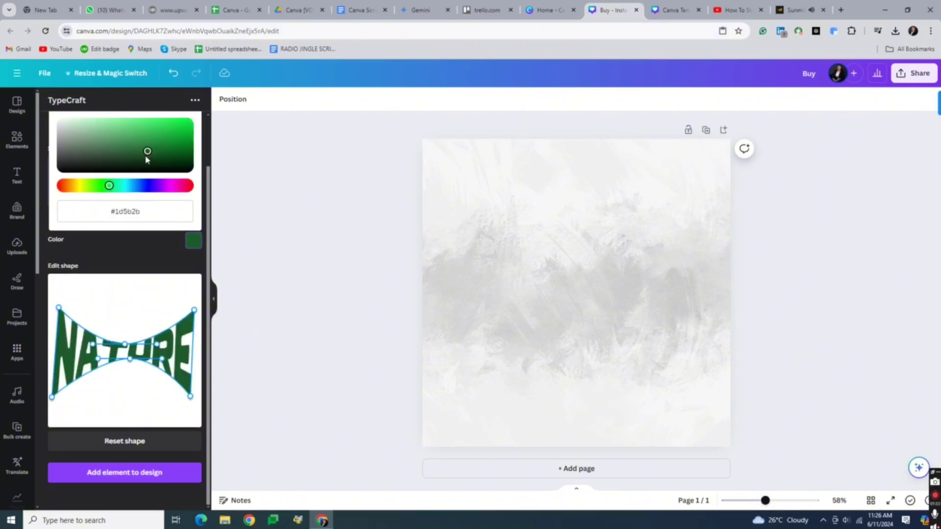
- Add the warped NATURE text to the page and enlarge it across the middle
{"action": "left_click", "coordinate": [128, 474]}
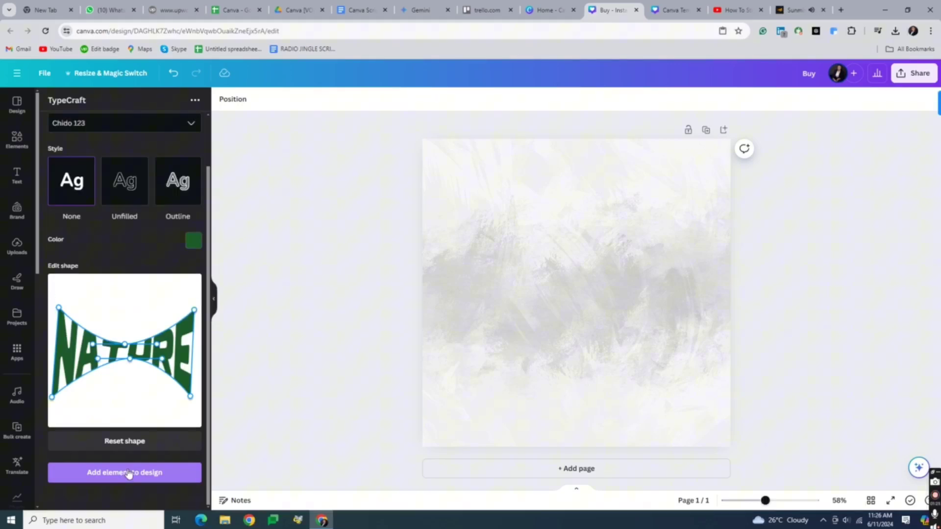
{"action": "left_click", "coordinate": [164, 469]}
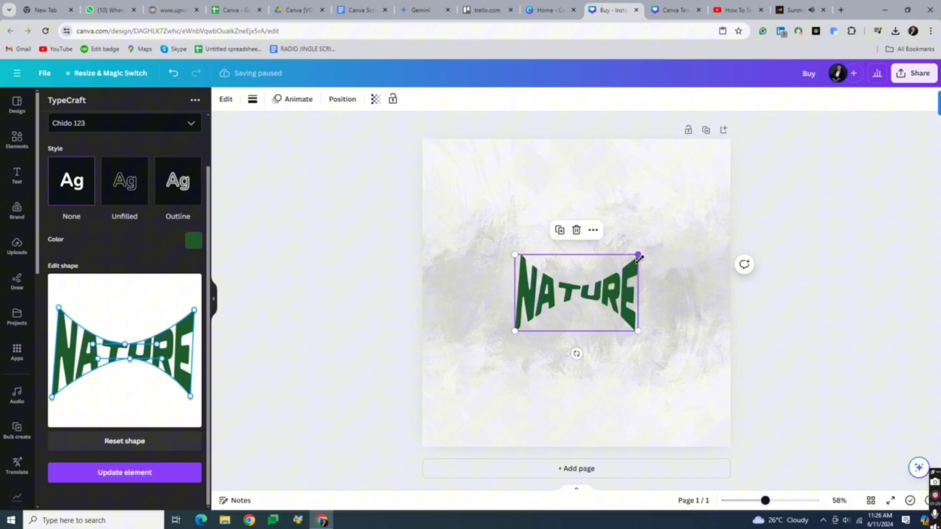
{"action": "left_click_drag", "start_coordinate": [639, 257], "coordinate": [671, 234]}
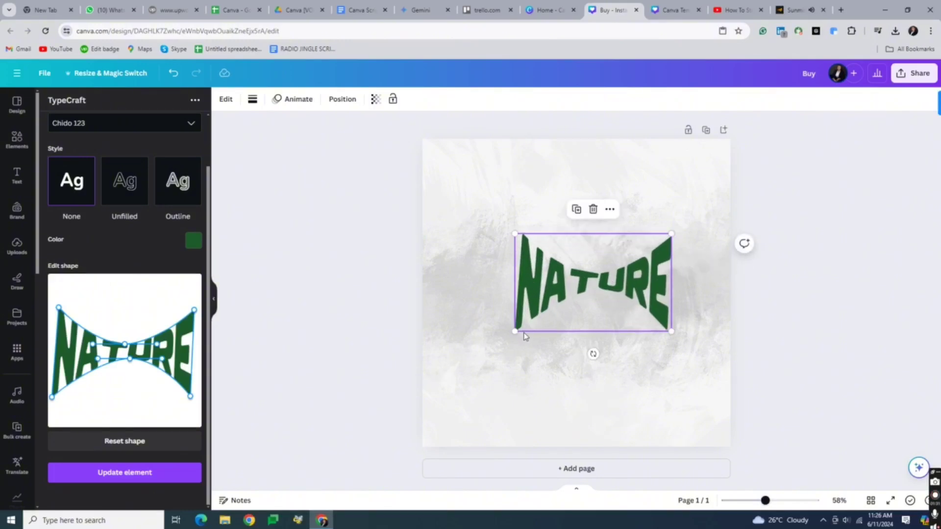
{"action": "left_click_drag", "start_coordinate": [516, 331], "coordinate": [480, 353]}
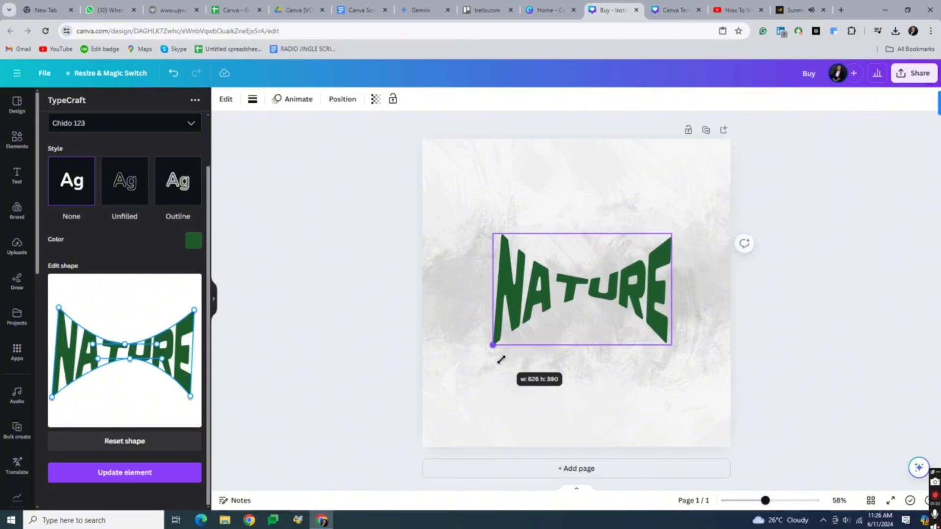
{"action": "left_click", "coordinate": [679, 328]}
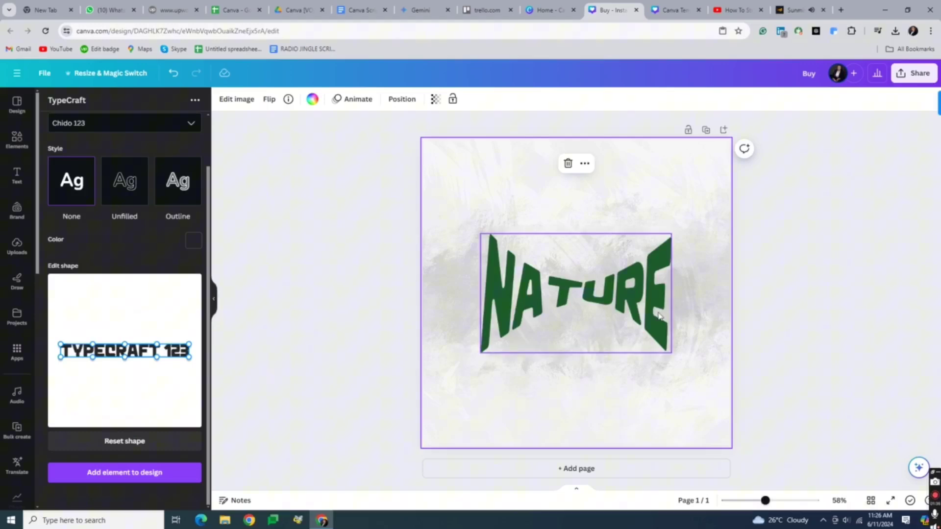
- Drag the NATURE text up to the page's top-left corner
{"action": "left_click", "coordinate": [644, 324]}
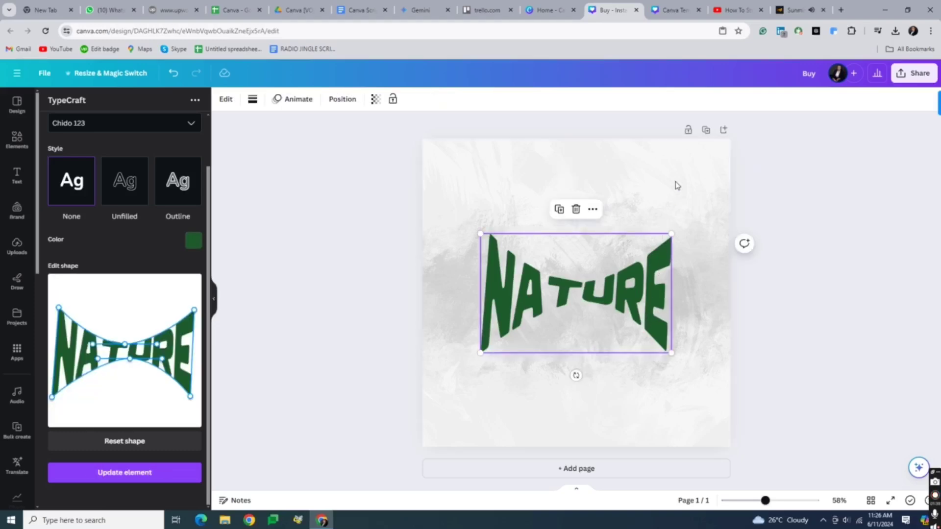
{"action": "left_click", "coordinate": [679, 222]}
{"action": "mouse_move", "coordinate": [633, 302]}
{"action": "left_mouse_down"}
{"action": "mouse_move", "coordinate": [609, 249]}
{"action": "mouse_move", "coordinate": [575, 207]}
{"action": "left_mouse_up"}
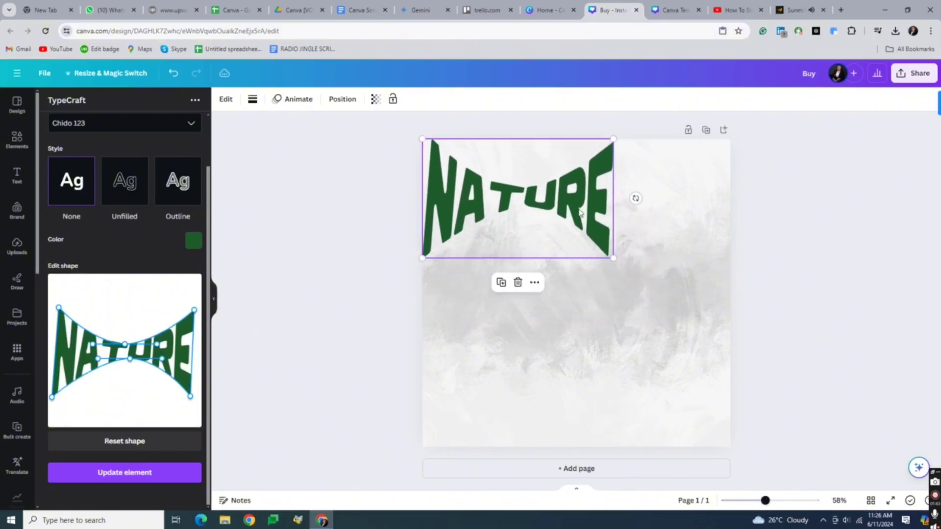
{"action": "left_click", "coordinate": [412, 361]}
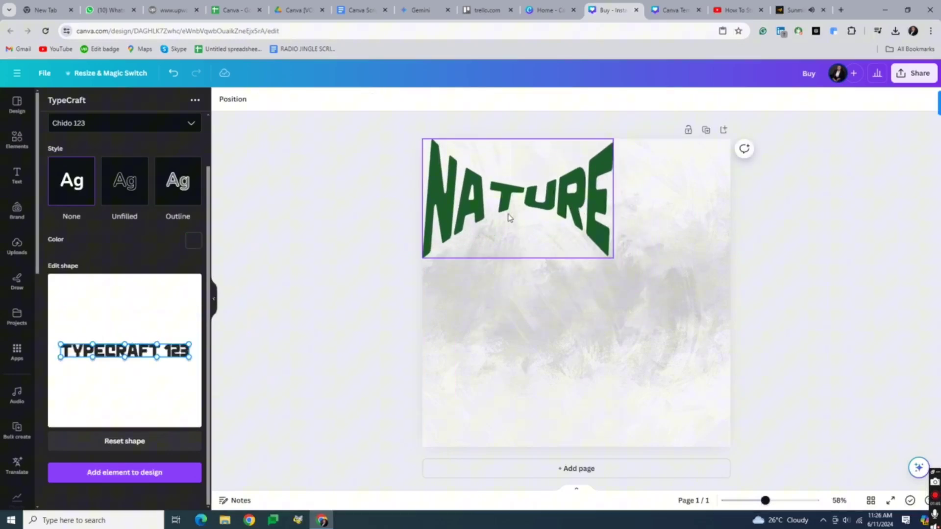